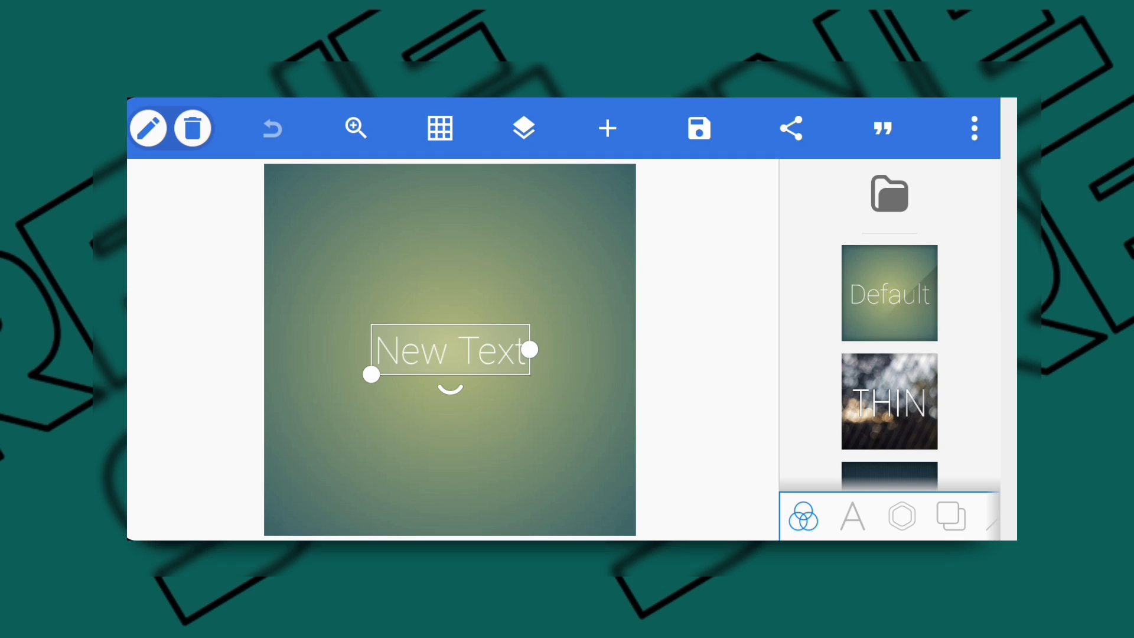
Step: Replace the placeholder 'New Text' with uppercase 'SERENE'
{"action": "left_click", "coordinate": [853, 516]}
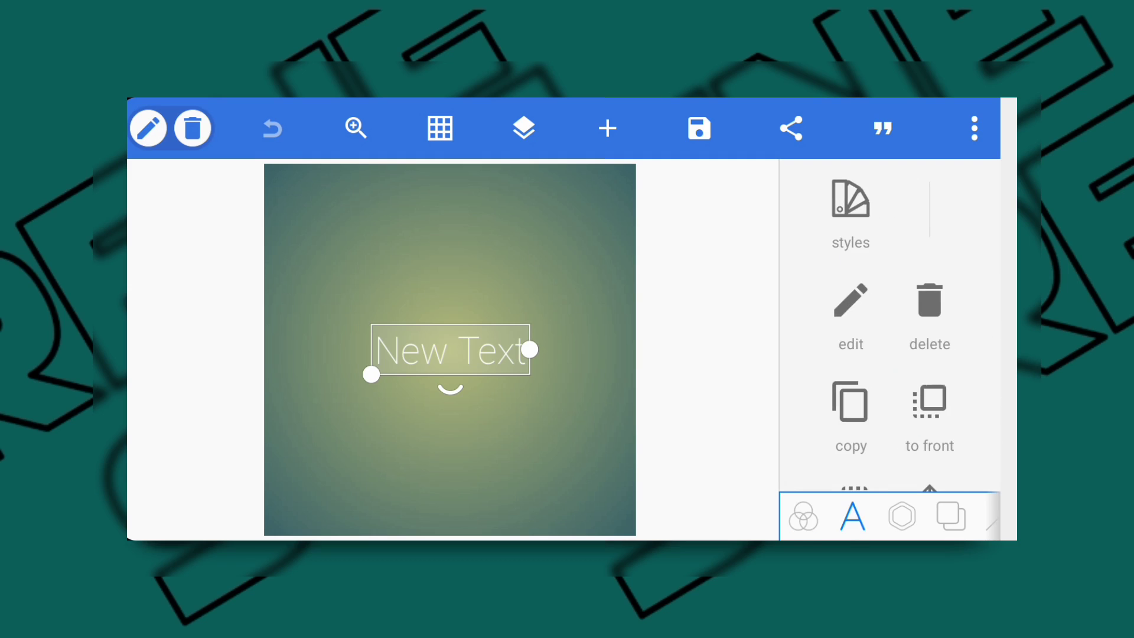
{"action": "left_click", "coordinate": [850, 306]}
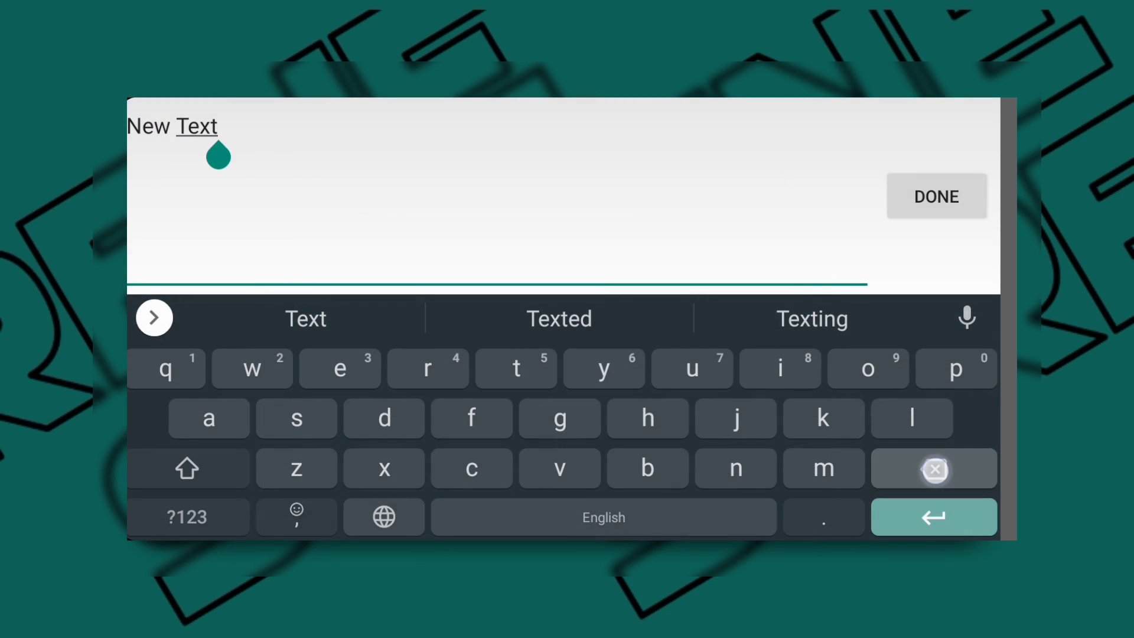
{"action": "key", "text": "BackSpace"}
{"action": "key", "text": "BackSpace"}
{"action": "key", "text": "BackSpace"}
{"action": "left_click", "coordinate": [180, 470]}
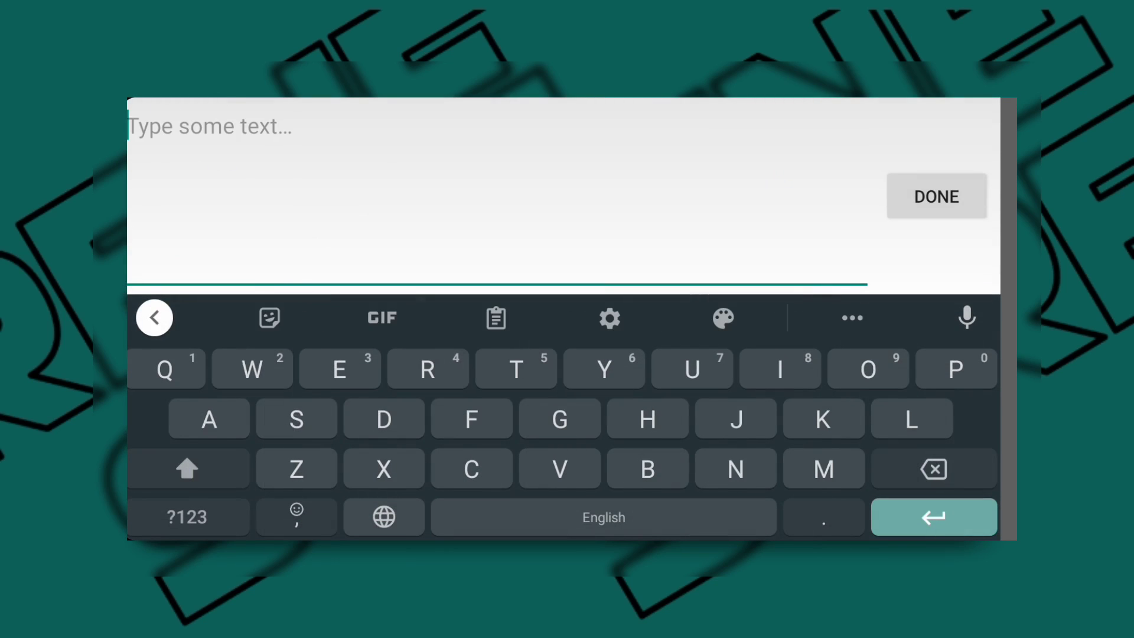
{"action": "type", "text": "Srrene"}
{"action": "left_click", "coordinate": [560, 319]}
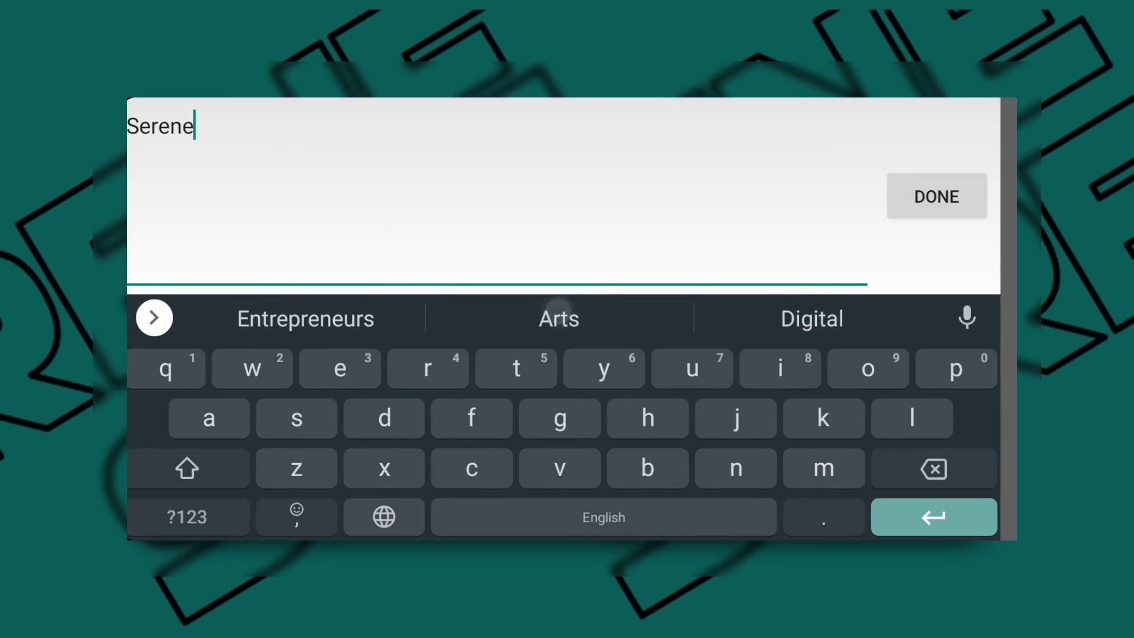
{"action": "left_click", "coordinate": [937, 196]}
{"action": "left_click", "coordinate": [325, 165]}
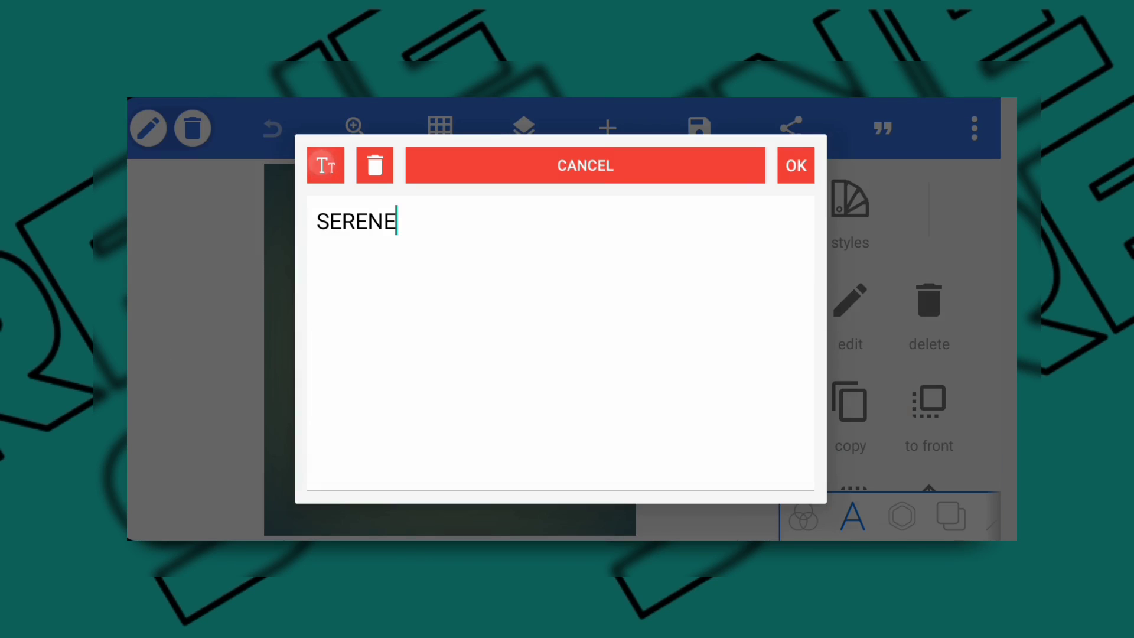
{"action": "left_click", "coordinate": [795, 165]}
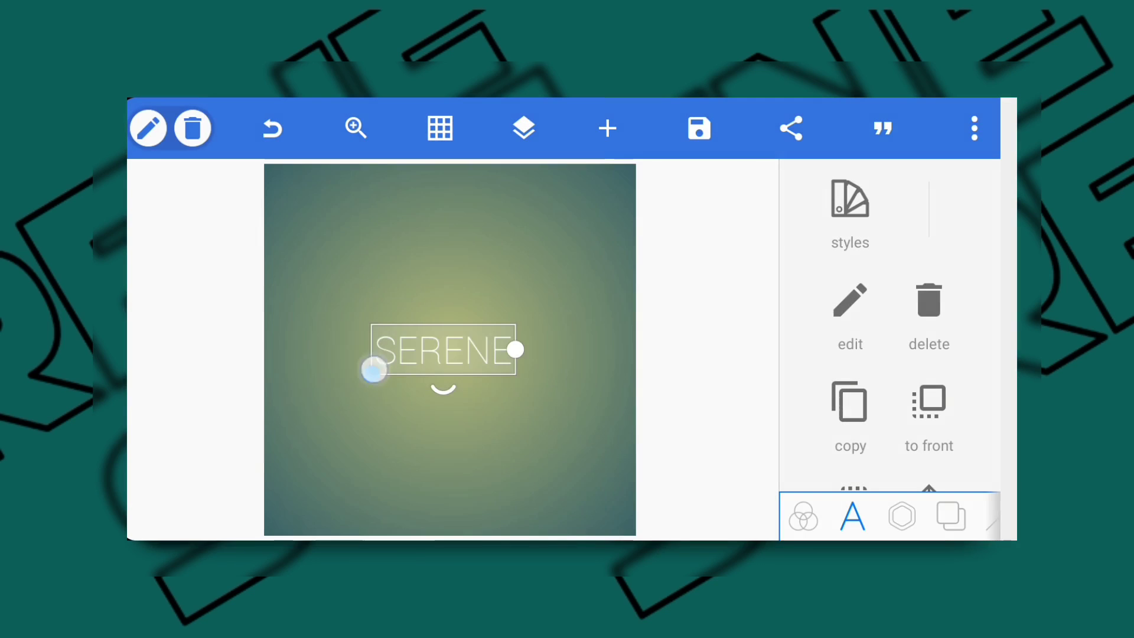
{"action": "left_click_drag", "start_coordinate": [373, 371], "coordinate": [314, 368]}
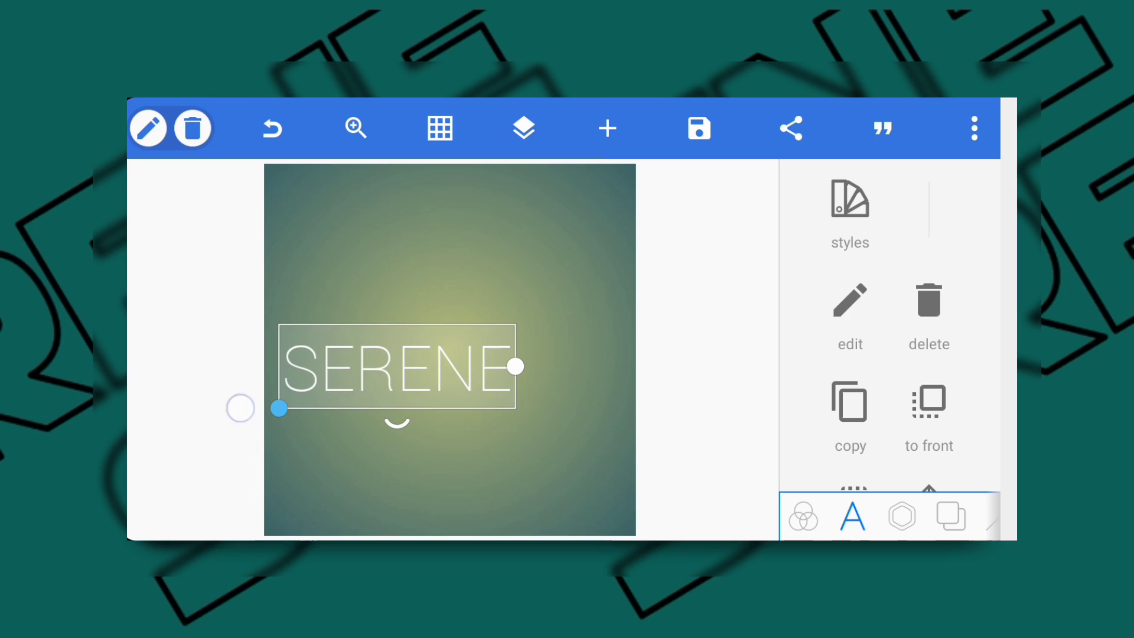
{"action": "scroll", "coordinate": [891, 398], "scroll_direction": "down", "scroll_amount": 5}
{"action": "scroll", "coordinate": [958, 254], "scroll_direction": "down", "scroll_amount": 2}
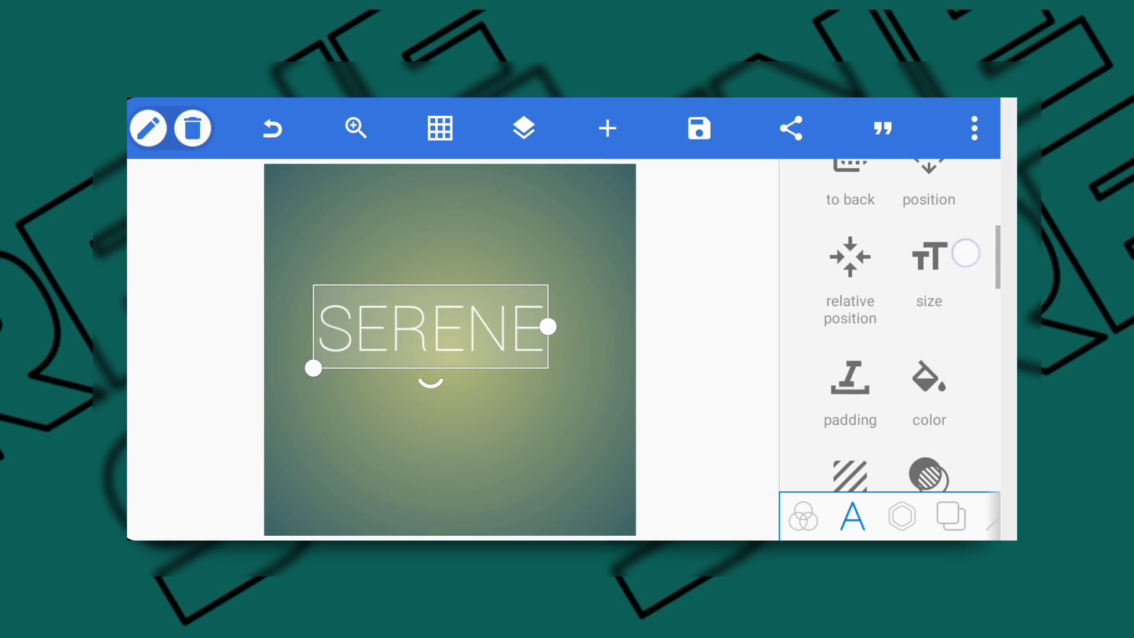
{"action": "scroll", "coordinate": [952, 248], "scroll_direction": "down", "scroll_amount": 2}
{"action": "scroll", "coordinate": [952, 253], "scroll_direction": "down", "scroll_amount": 1}
{"action": "scroll", "coordinate": [950, 260], "scroll_direction": "down", "scroll_amount": 2}
{"action": "scroll", "coordinate": [951, 260], "scroll_direction": "down", "scroll_amount": 2}
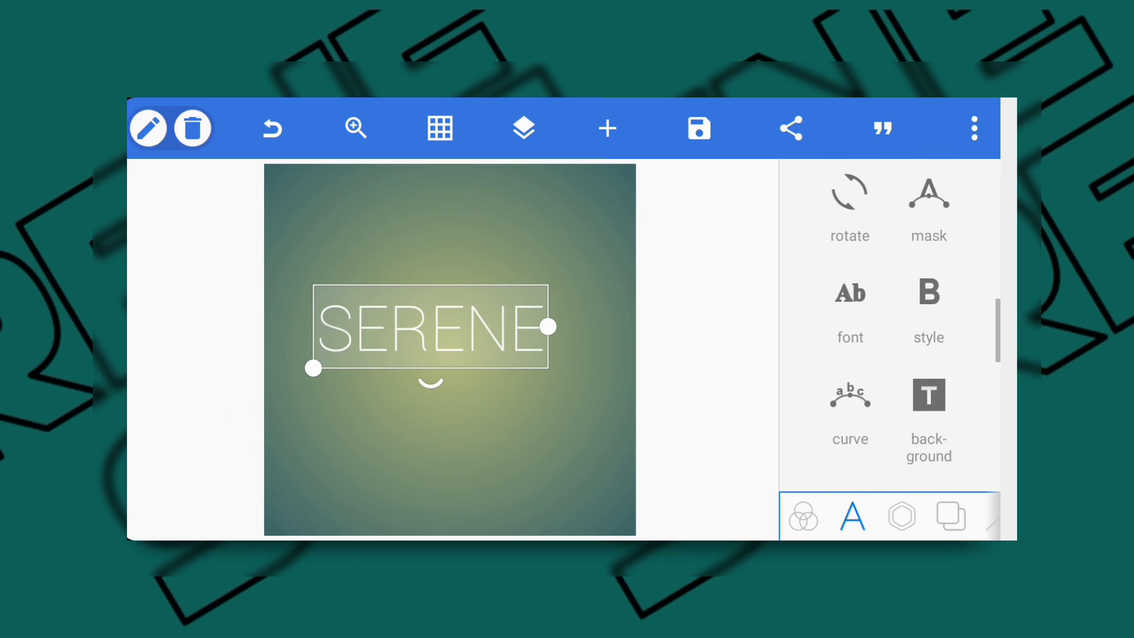
Step: Make SERENE bold and apply the Amaranth-Bold font
{"action": "left_click", "coordinate": [925, 309]}
{"action": "left_click", "coordinate": [805, 259]}
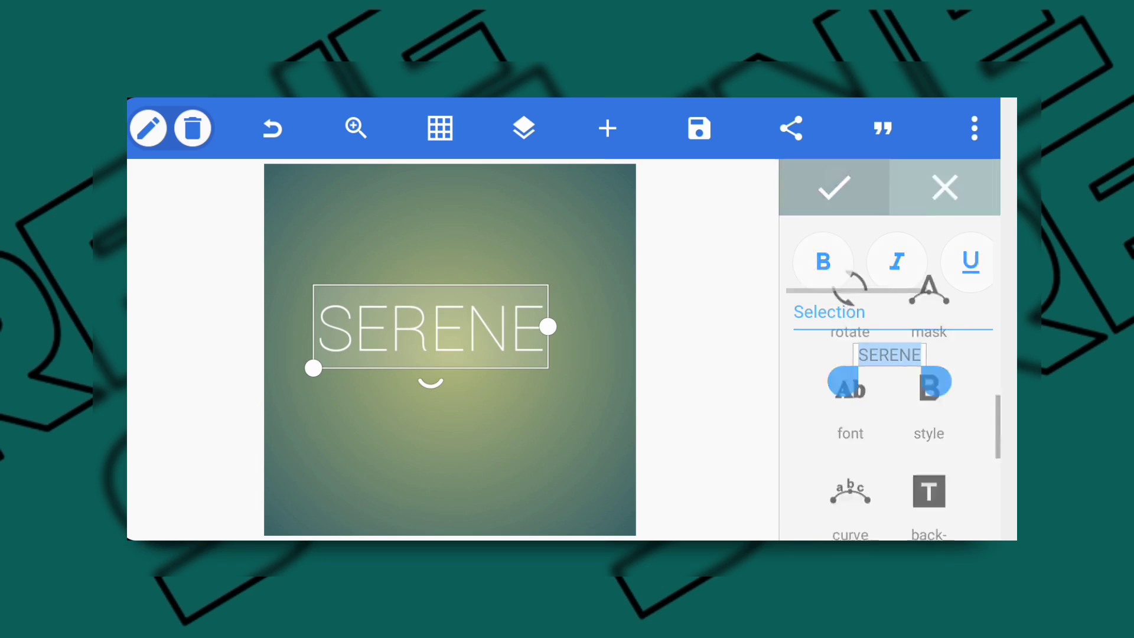
{"action": "left_click", "coordinate": [849, 293]}
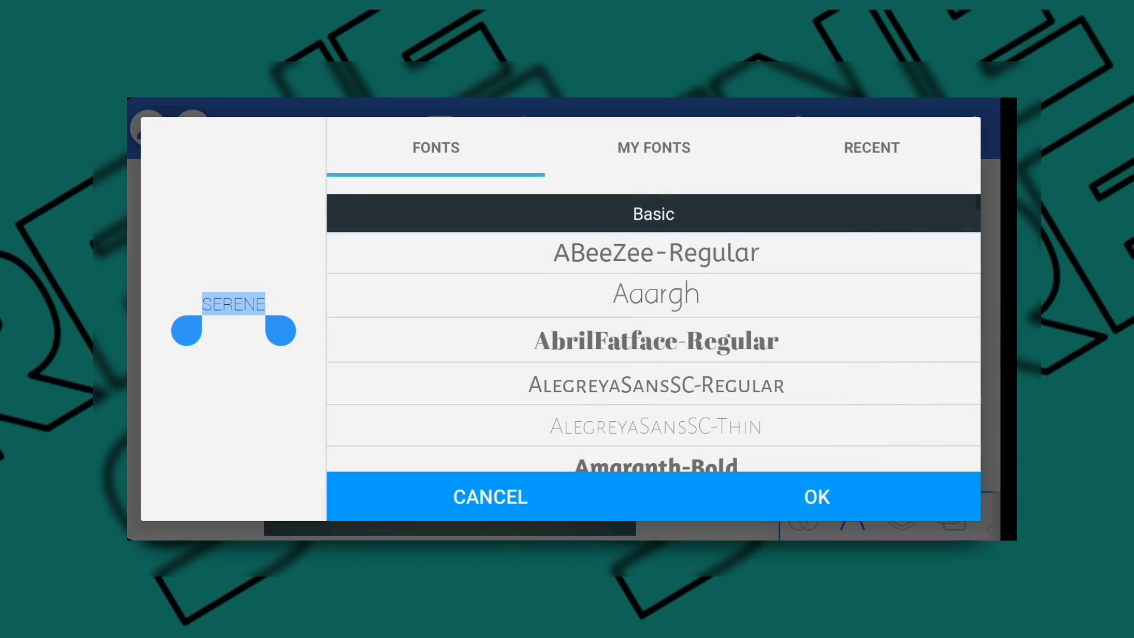
{"action": "left_click_drag", "start_coordinate": [785, 354], "coordinate": [785, 231]}
{"action": "left_click", "coordinate": [706, 337]}
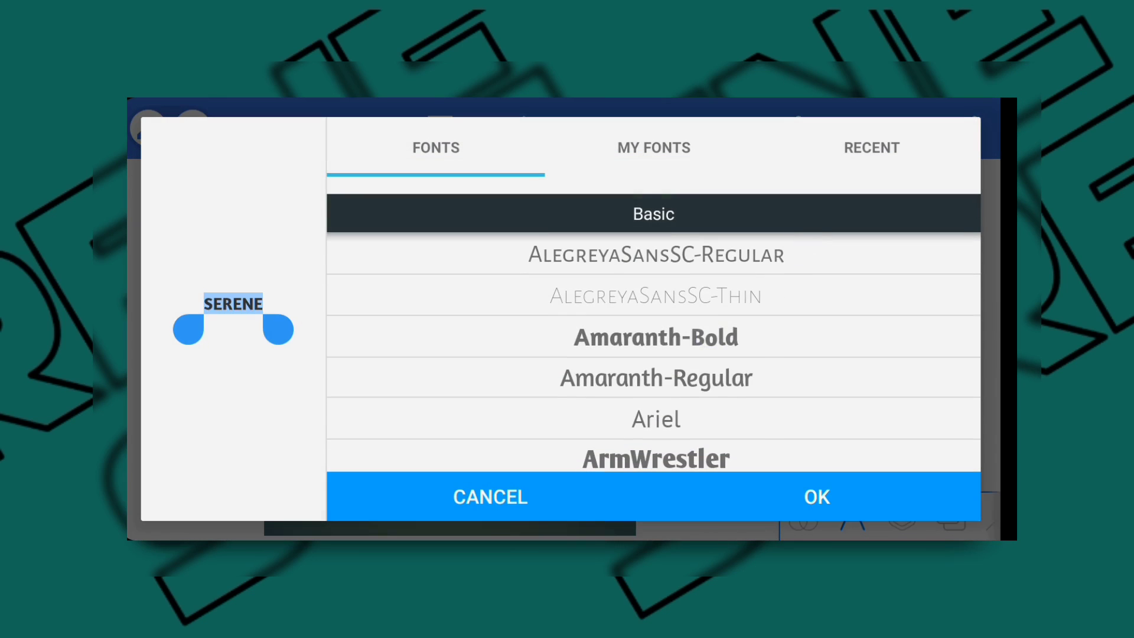
{"action": "left_click", "coordinate": [818, 496]}
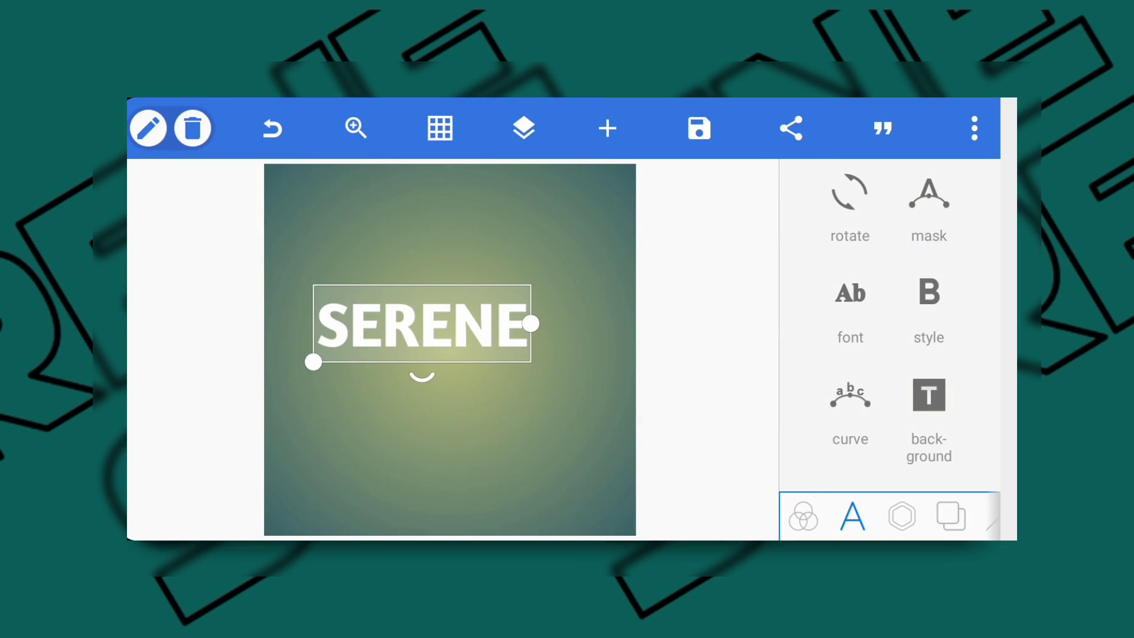
Step: Enlarge SERENE across the canvas and nudge it toward the centre
{"action": "left_click_drag", "start_coordinate": [313, 362], "coordinate": [256, 398]}
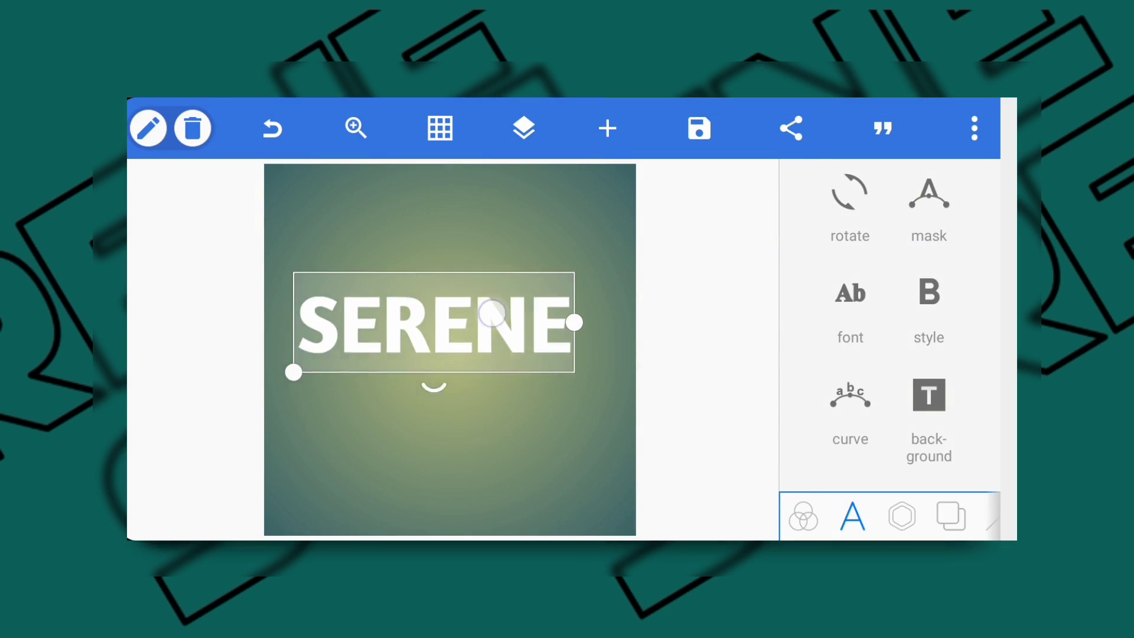
{"action": "left_click_drag", "start_coordinate": [493, 312], "coordinate": [523, 301]}
{"action": "left_click_drag", "start_coordinate": [322, 361], "coordinate": [284, 390]}
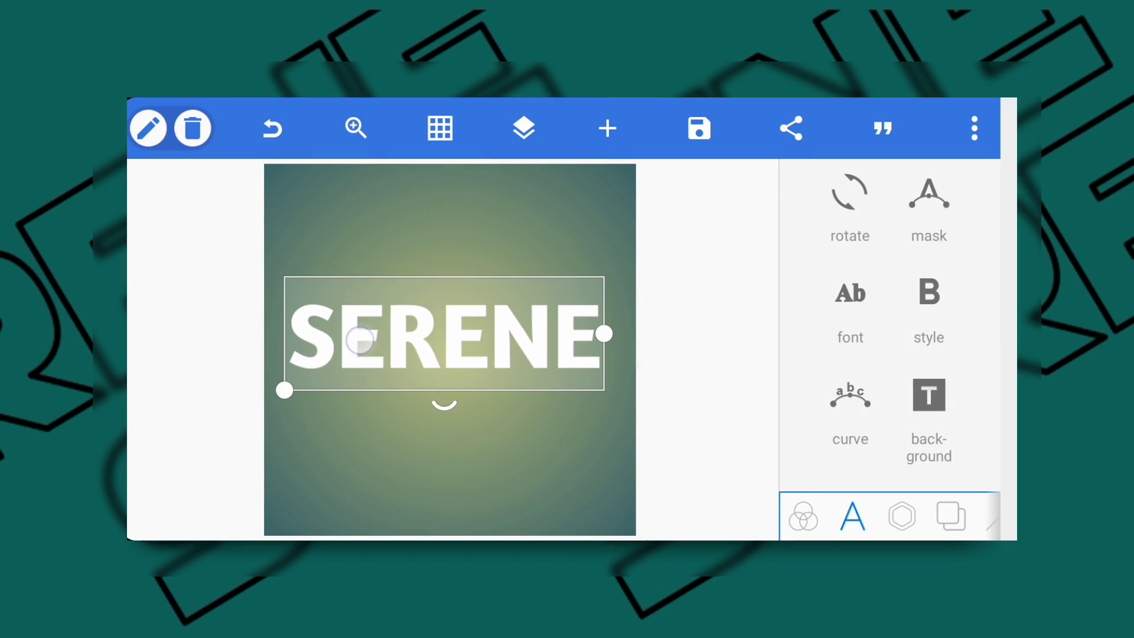
{"action": "scroll", "coordinate": [937, 216], "scroll_direction": "down", "scroll_amount": 5}
{"action": "scroll", "coordinate": [949, 322], "scroll_direction": "down", "scroll_amount": 5}
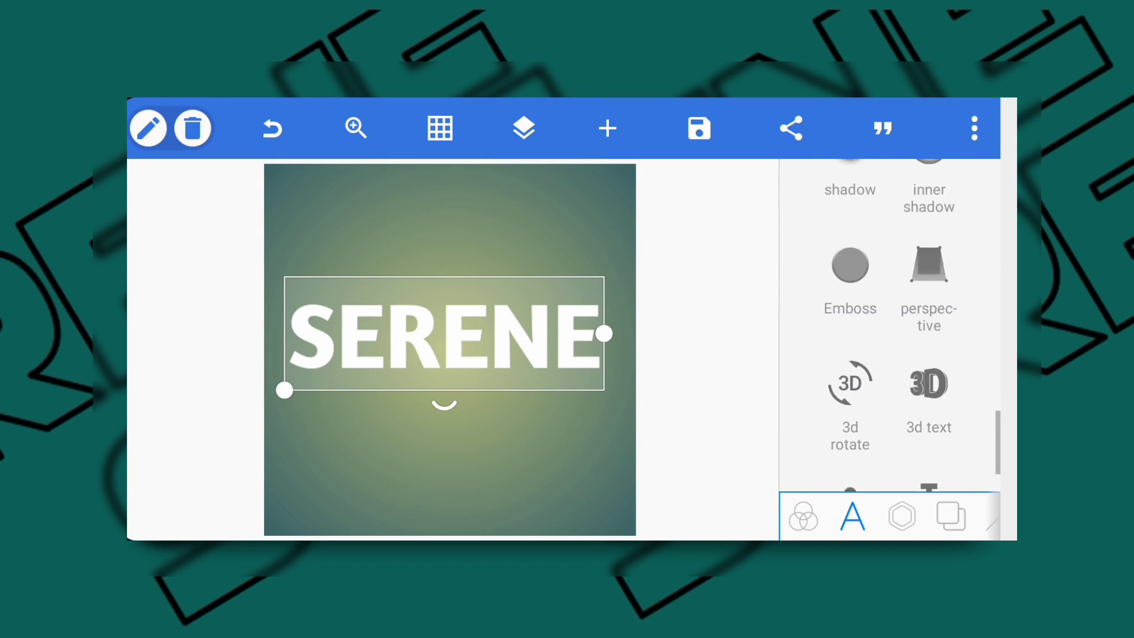
{"action": "scroll", "coordinate": [944, 253], "scroll_direction": "down", "scroll_amount": 2}
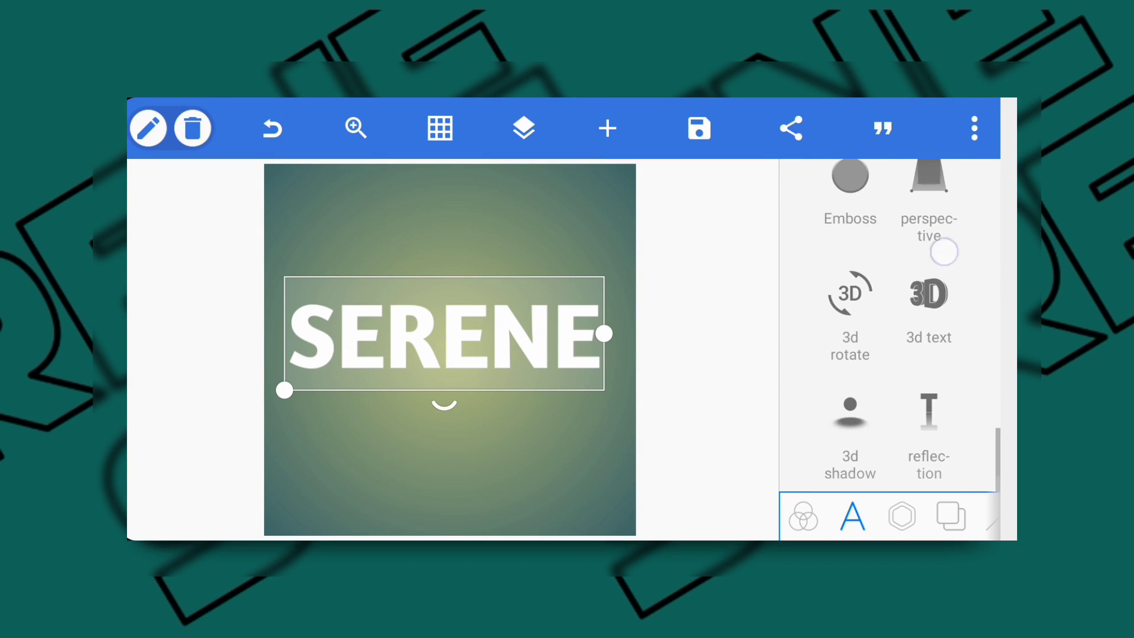
{"action": "scroll", "coordinate": [891, 327], "scroll_direction": "up", "scroll_amount": 2}
Step: Enable Emboss on SERENE with raised intensity, then deselect the text
{"action": "left_click", "coordinate": [850, 263]}
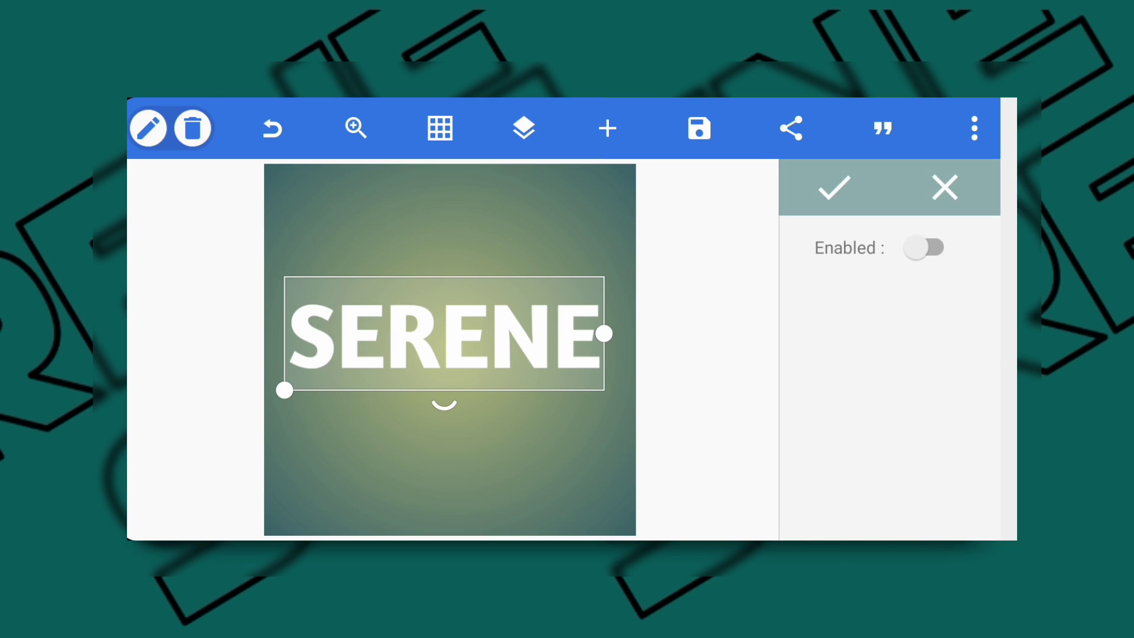
{"action": "left_click", "coordinate": [924, 247]}
{"action": "mouse_move", "coordinate": [884, 510]}
{"action": "left_mouse_down"}
{"action": "mouse_move", "coordinate": [936, 509]}
{"action": "mouse_move", "coordinate": [822, 512]}
{"action": "left_mouse_up"}
{"action": "left_click", "coordinate": [834, 187]}
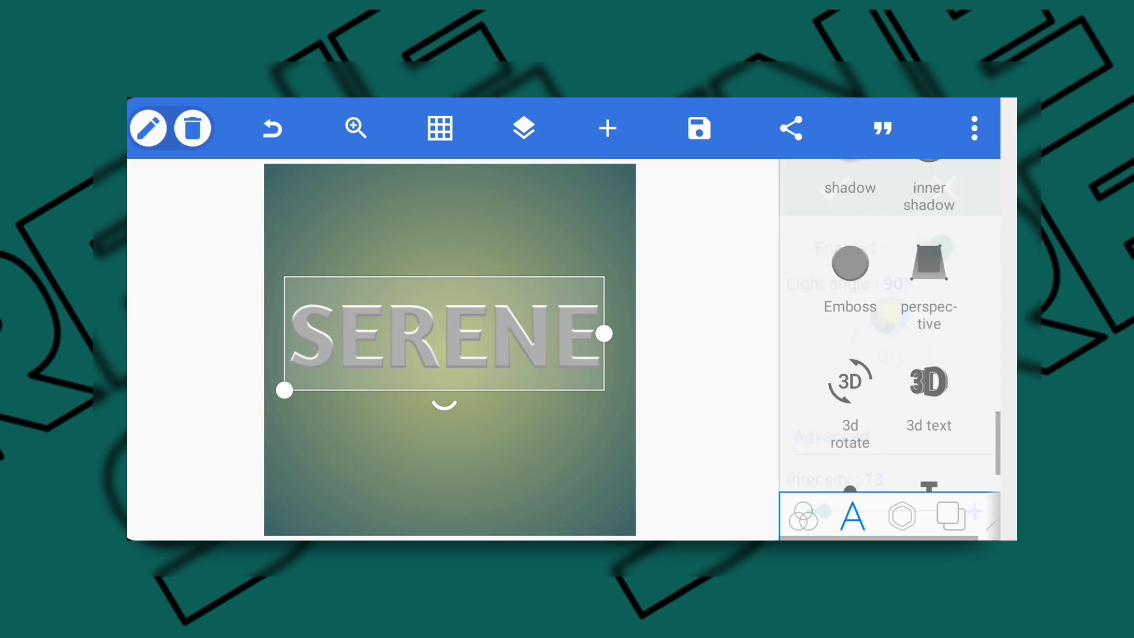
{"action": "left_click", "coordinate": [443, 460]}
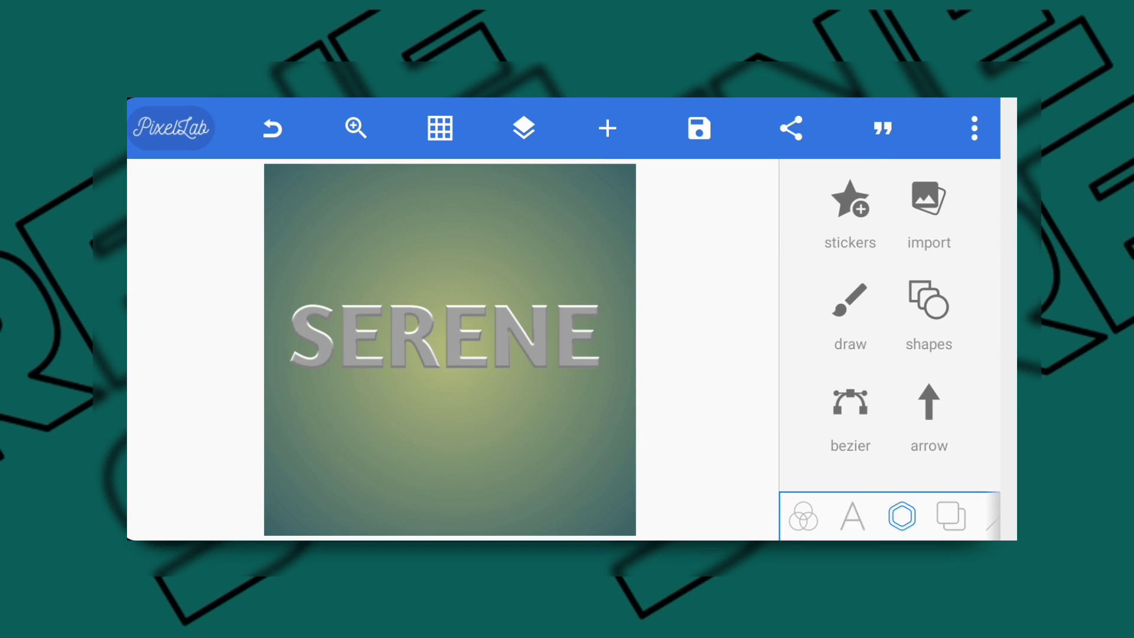
Step: Add a rectangle shape, try it above and below SERENE, then discard the edit
{"action": "left_click", "coordinate": [930, 301]}
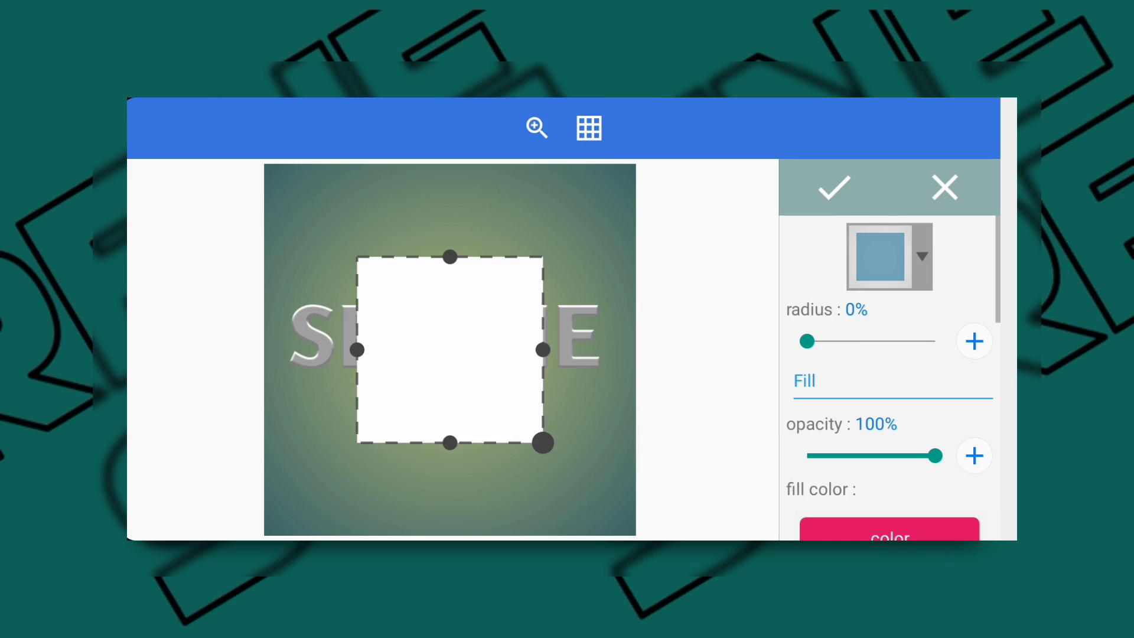
{"action": "left_click_drag", "start_coordinate": [532, 433], "coordinate": [513, 385]}
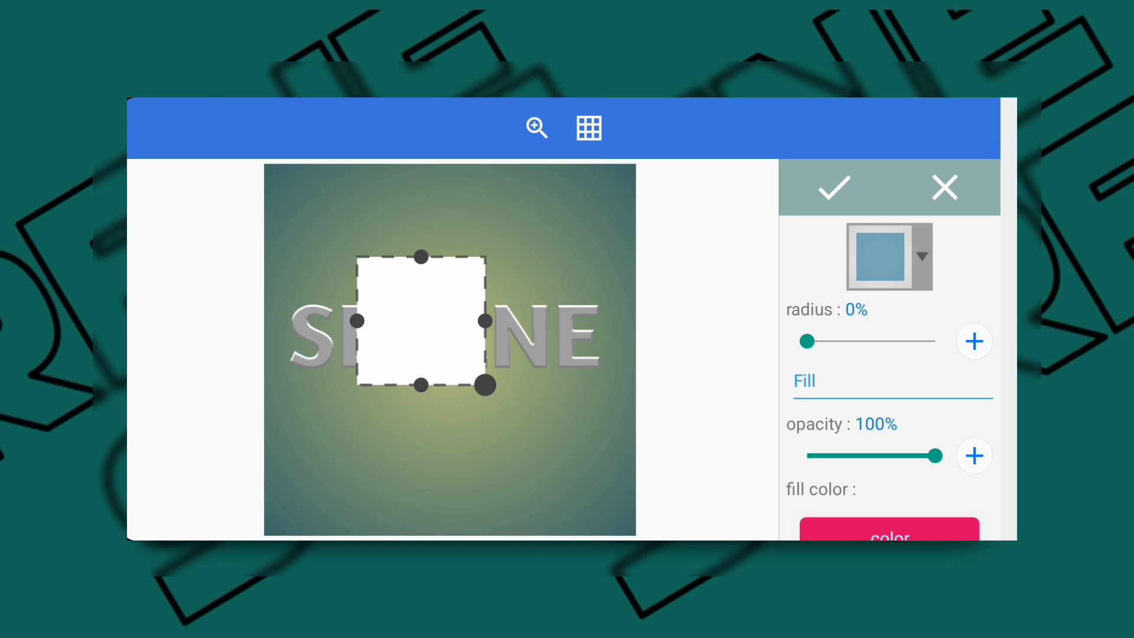
{"action": "left_click_drag", "start_coordinate": [438, 316], "coordinate": [455, 432]}
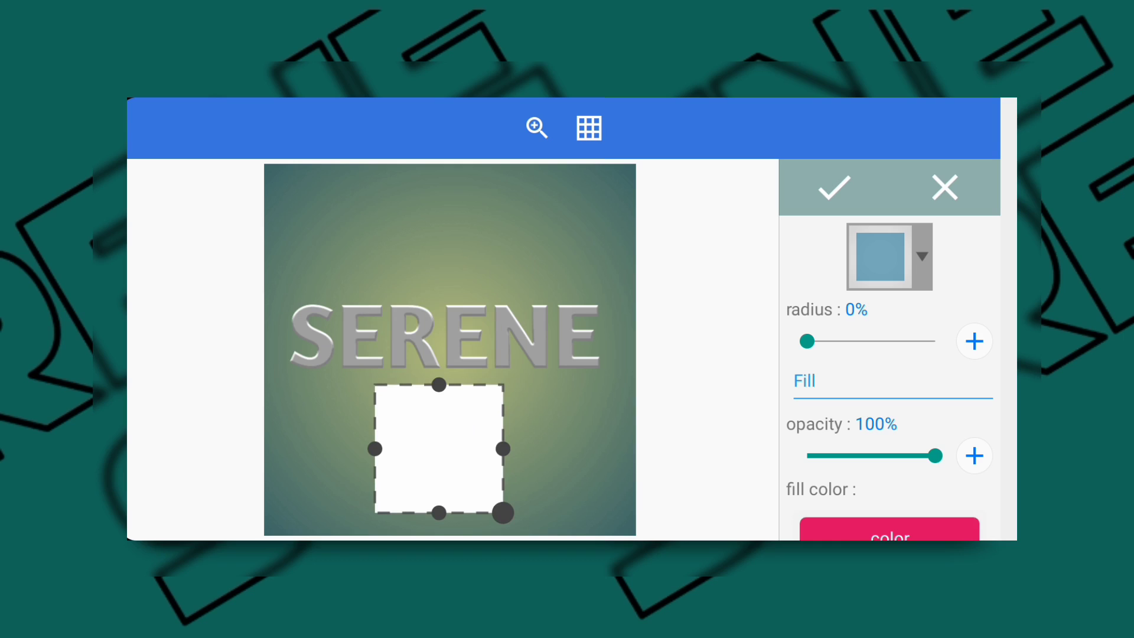
{"action": "mouse_move", "coordinate": [453, 454]}
{"action": "left_mouse_down"}
{"action": "mouse_move", "coordinate": [406, 114]}
{"action": "mouse_move", "coordinate": [428, 271]}
{"action": "mouse_move", "coordinate": [418, 225]}
{"action": "mouse_move", "coordinate": [650, 279]}
{"action": "mouse_move", "coordinate": [673, 284]}
{"action": "mouse_move", "coordinate": [700, 345]}
{"action": "mouse_move", "coordinate": [232, 332]}
{"action": "mouse_move", "coordinate": [278, 332]}
{"action": "mouse_move", "coordinate": [225, 307]}
{"action": "mouse_move", "coordinate": [387, 271]}
{"action": "mouse_move", "coordinate": [476, 236]}
{"action": "mouse_move", "coordinate": [386, 247]}
{"action": "mouse_move", "coordinate": [429, 303]}
{"action": "left_mouse_up"}
{"action": "left_click_drag", "start_coordinate": [519, 398], "coordinate": [406, 302]}
{"action": "mouse_move", "coordinate": [366, 263]}
{"action": "left_mouse_down"}
{"action": "mouse_move", "coordinate": [395, 257]}
{"action": "mouse_move", "coordinate": [422, 186]}
{"action": "mouse_move", "coordinate": [439, 255]}
{"action": "mouse_move", "coordinate": [418, 172]}
{"action": "left_mouse_up"}
{"action": "key", "text": "Escape"}
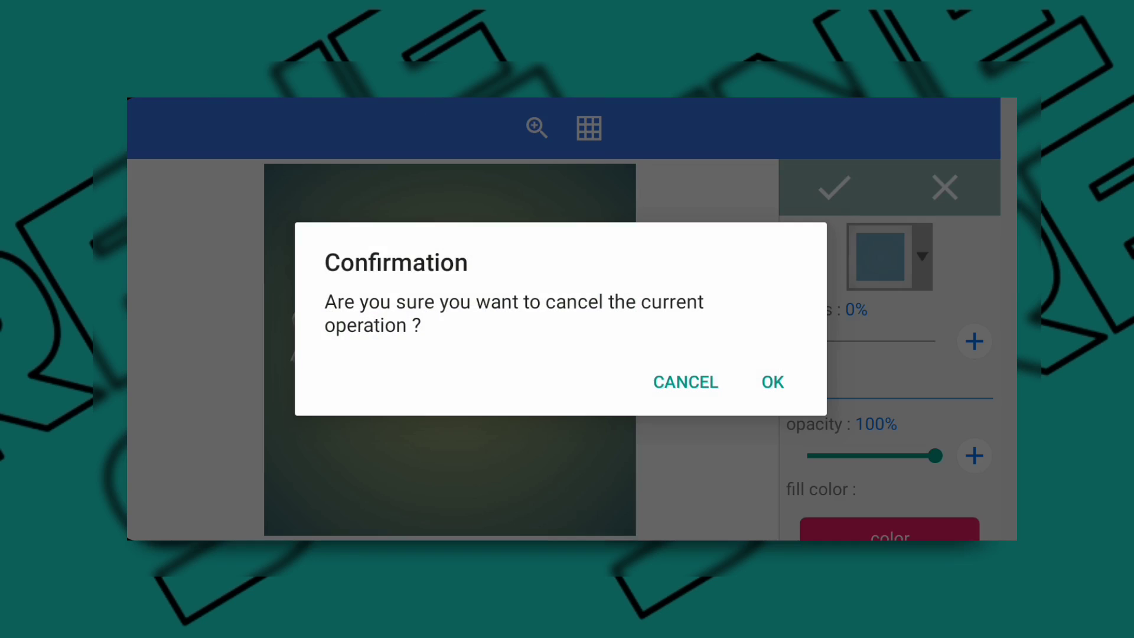
{"action": "left_click", "coordinate": [690, 389]}
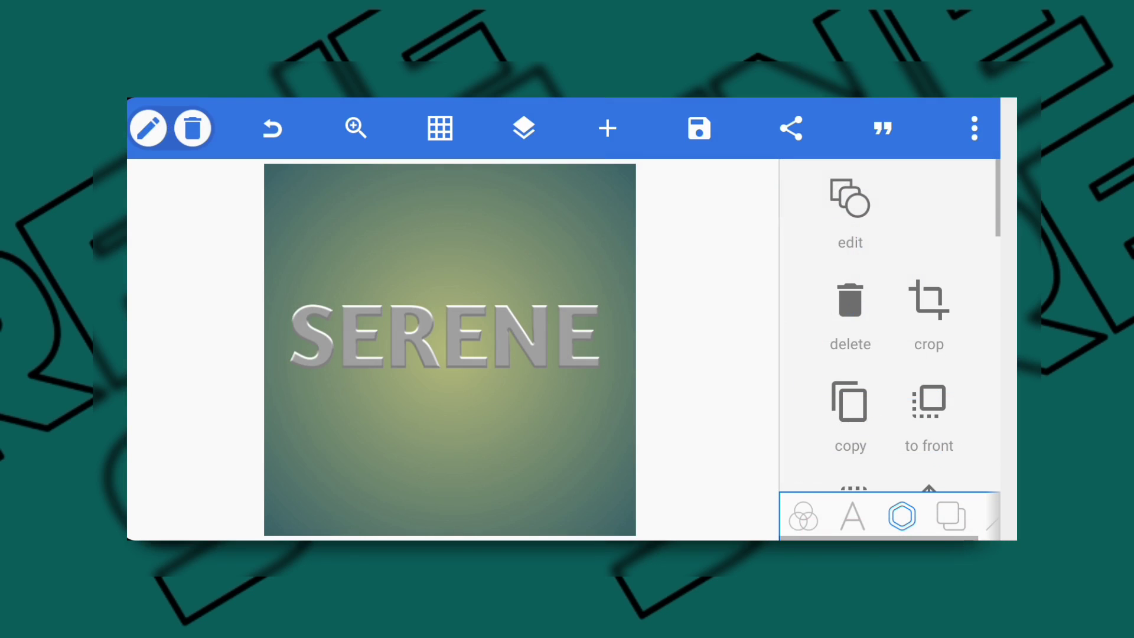
Step: Merge the SERENE layer and the blank top layer in the Layers panel
{"action": "left_click", "coordinate": [524, 128]}
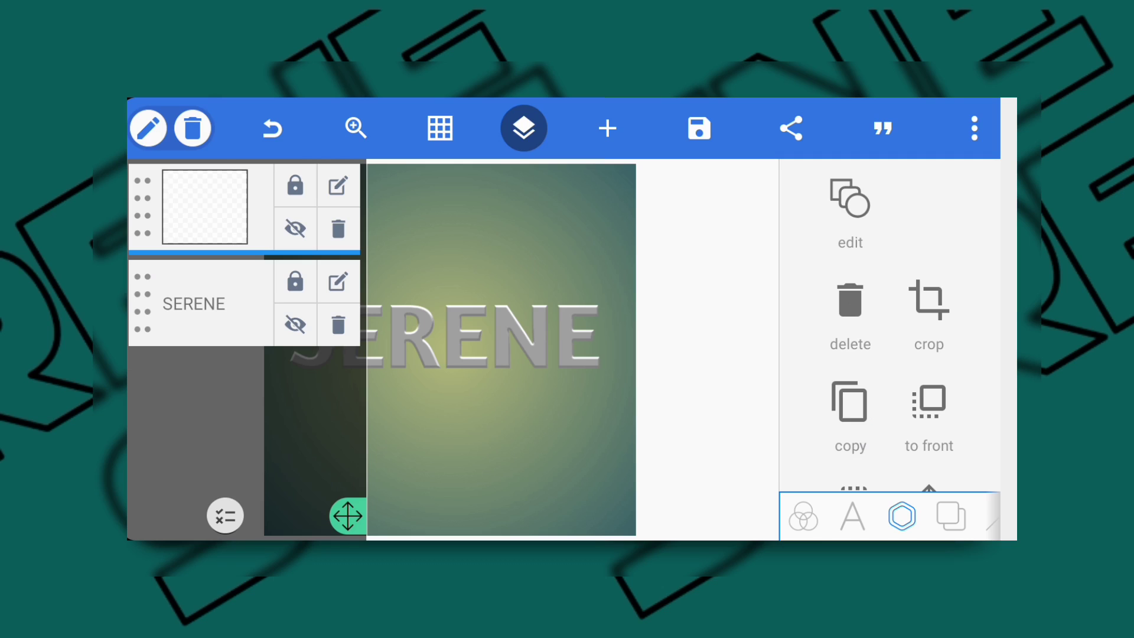
{"action": "left_click", "coordinate": [225, 515]}
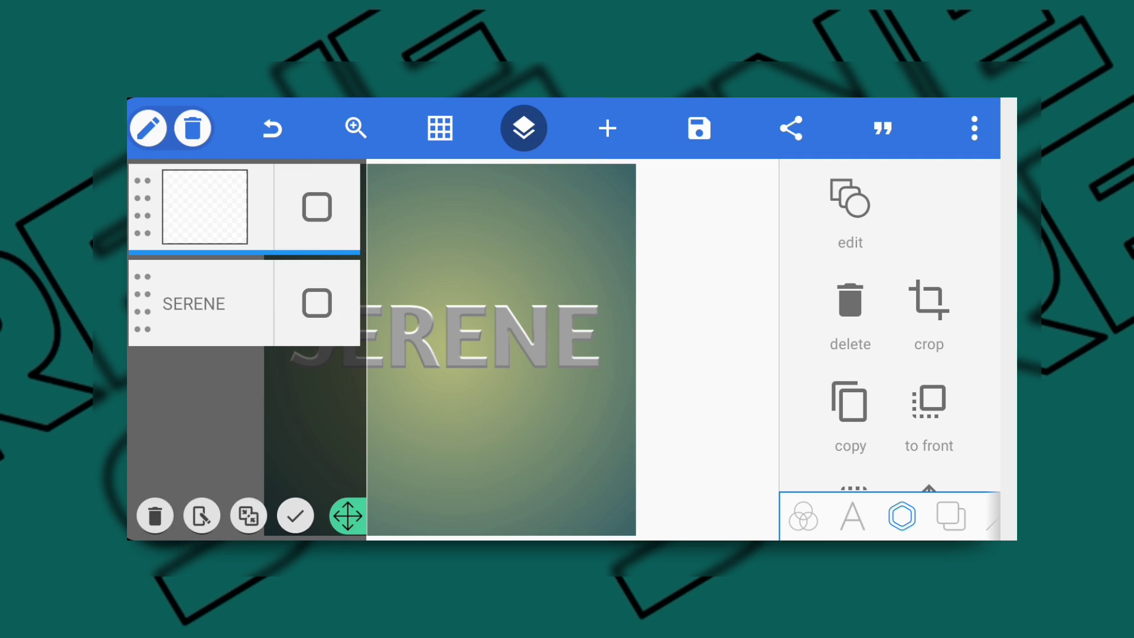
{"action": "left_click", "coordinate": [316, 304]}
{"action": "left_click", "coordinate": [316, 206]}
{"action": "left_click", "coordinate": [248, 515]}
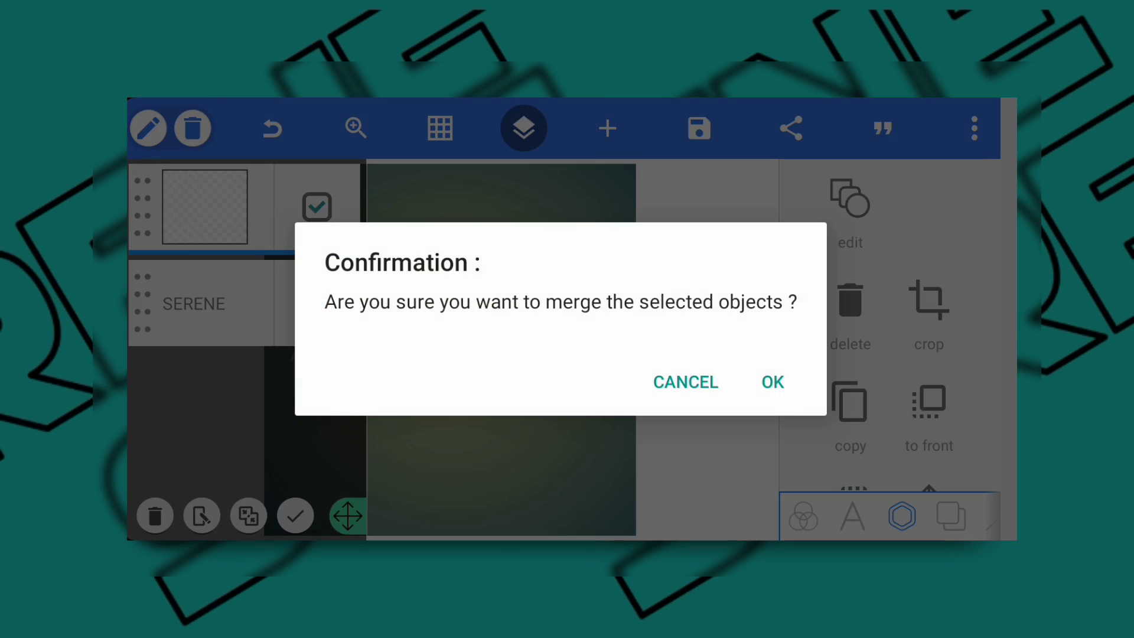
{"action": "left_click", "coordinate": [769, 380]}
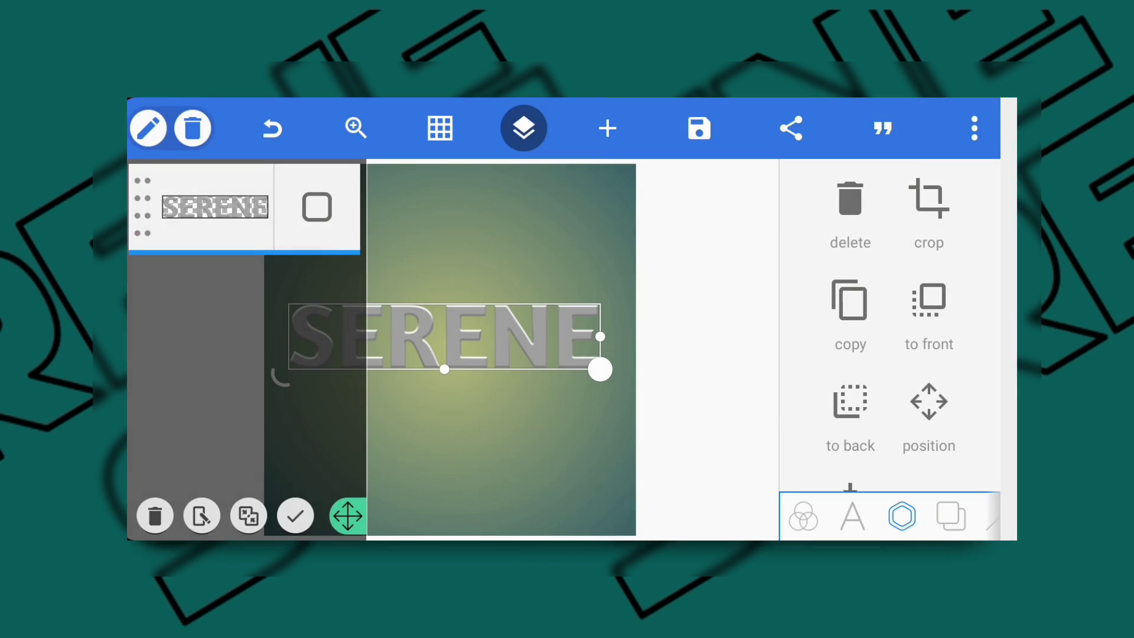
{"action": "left_click", "coordinate": [524, 128]}
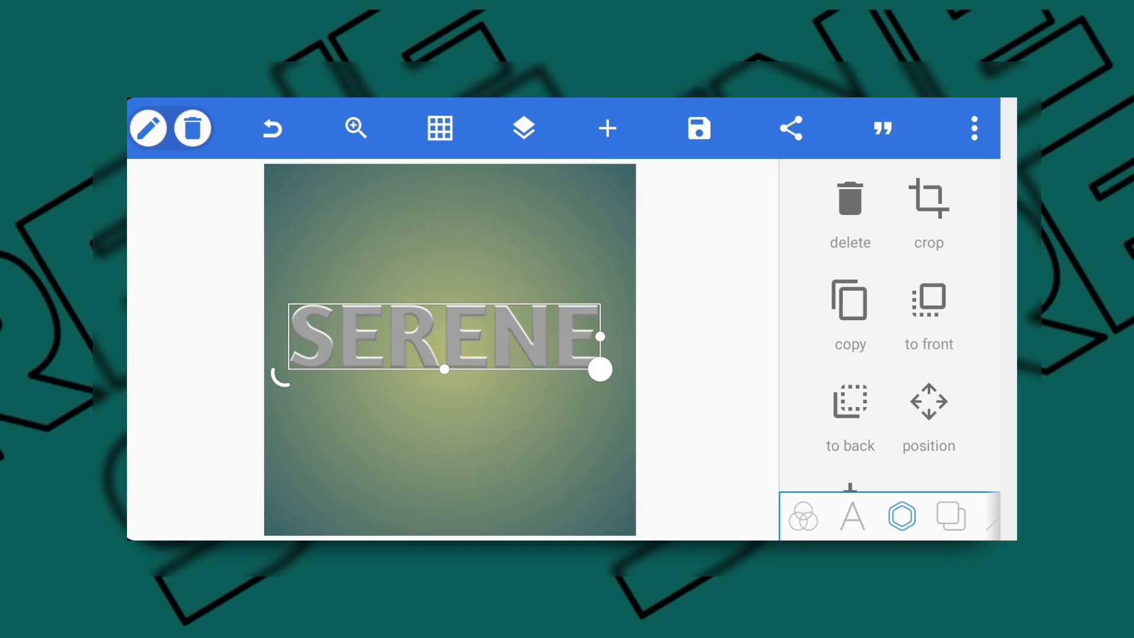
{"action": "left_click", "coordinate": [474, 446]}
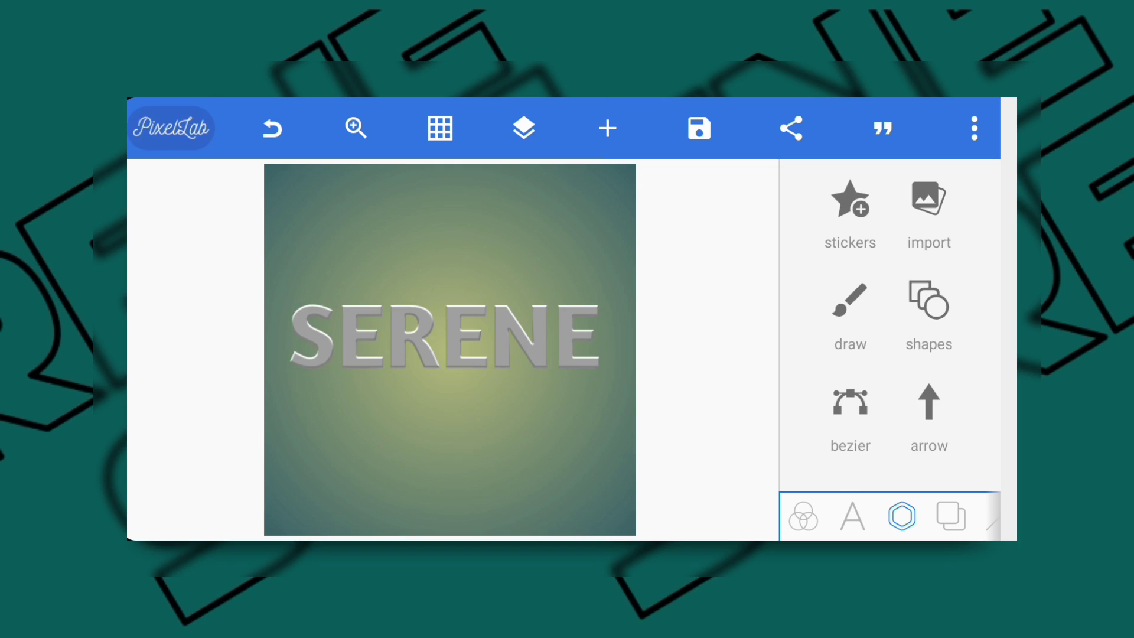